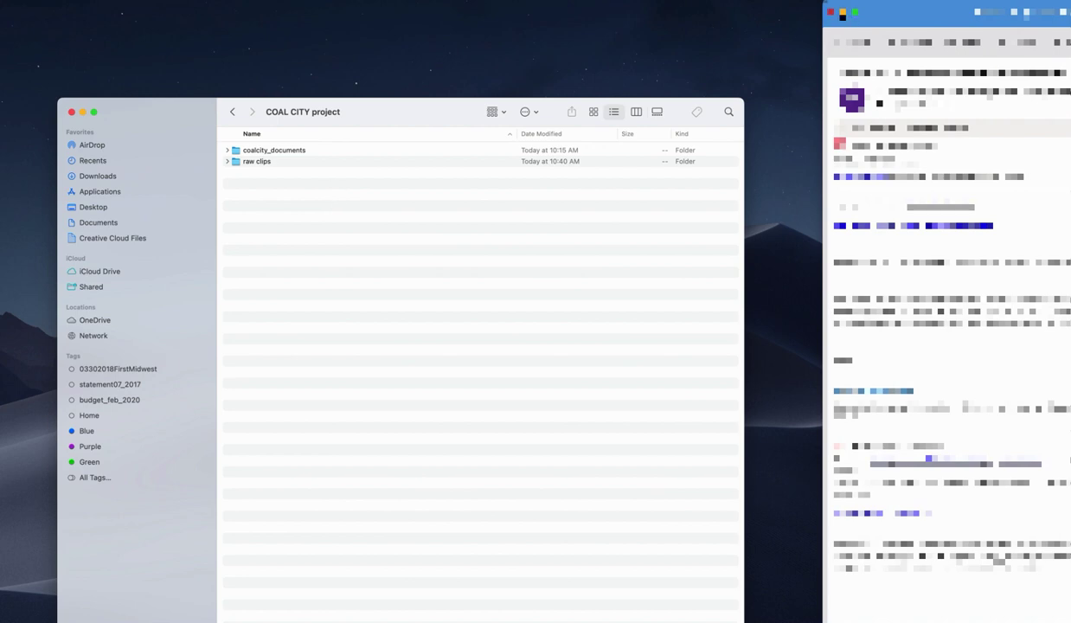
Move the browser aside and expand the raw clips folder to list its MPEG-4 movies
{"action": "left_click", "coordinate": [842, 13]}
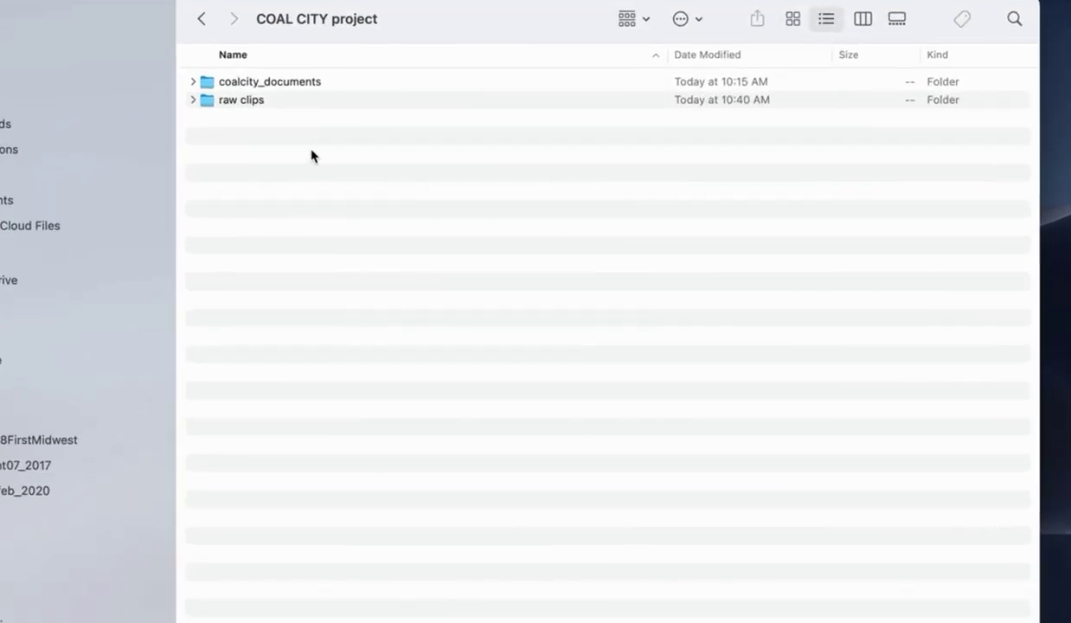
{"action": "left_click", "coordinate": [193, 100]}
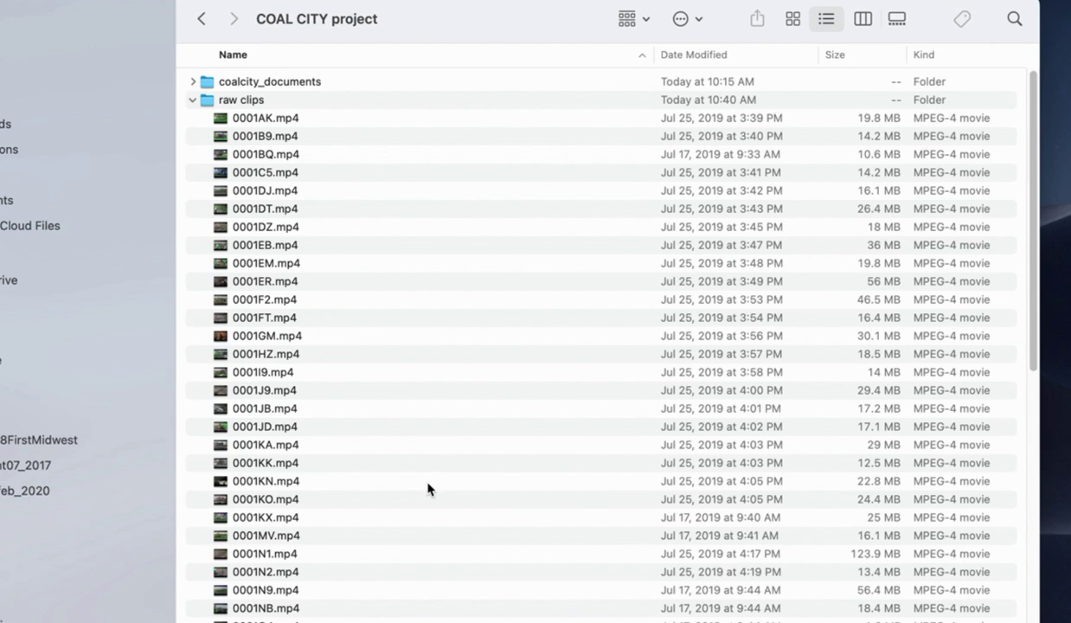
Select the 0001KK.mp4 clip in the raw clips list for trimming
{"action": "left_click", "coordinate": [226, 466]}
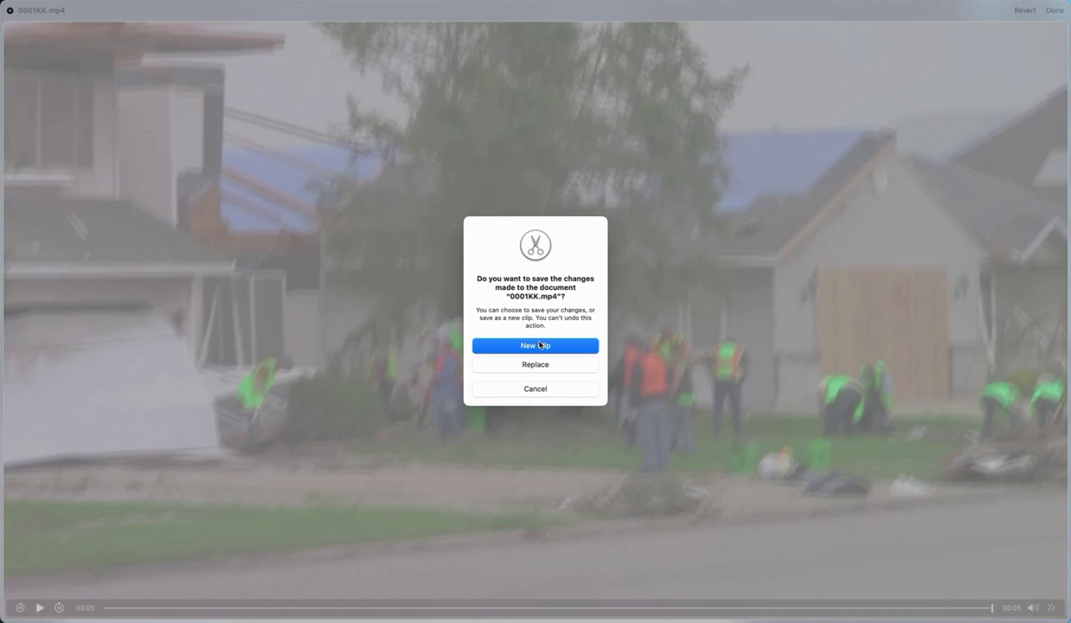
Save the trimmed 0001KK clip as new clip ext_cleanup in a new 'selects' folder
{"action": "left_click", "coordinate": [537, 346]}
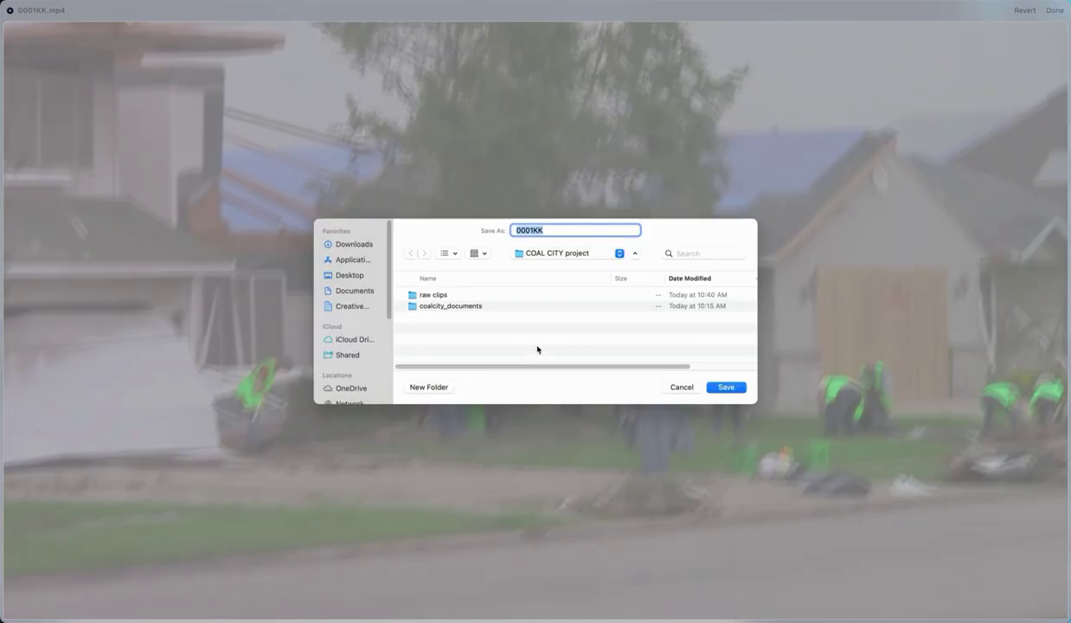
{"action": "left_click", "coordinate": [429, 388]}
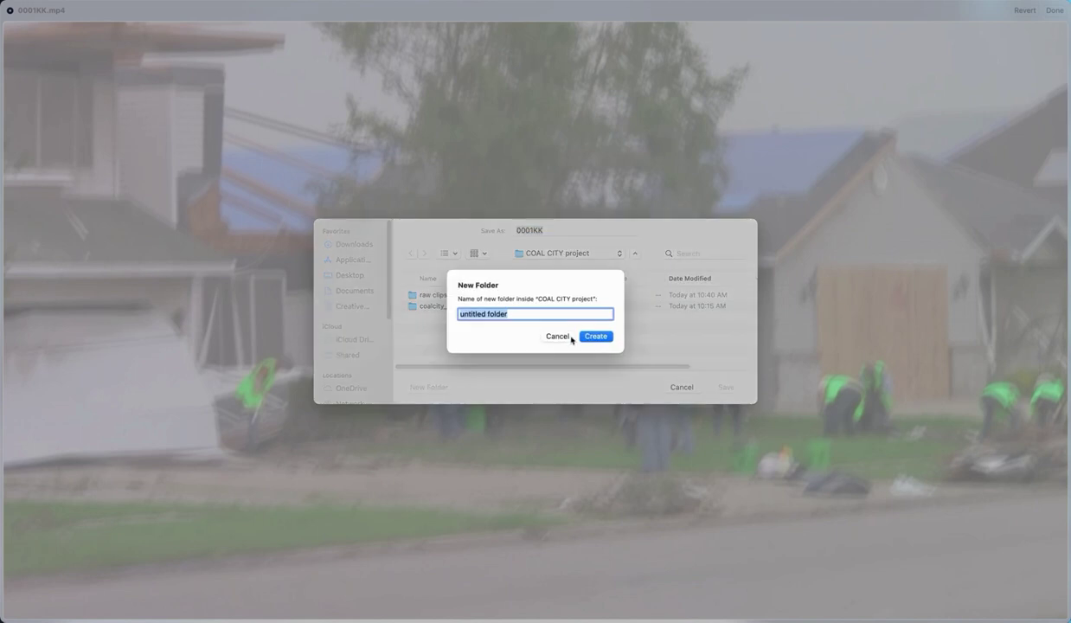
{"action": "type", "text": "selects"}
{"action": "key", "text": "Return"}
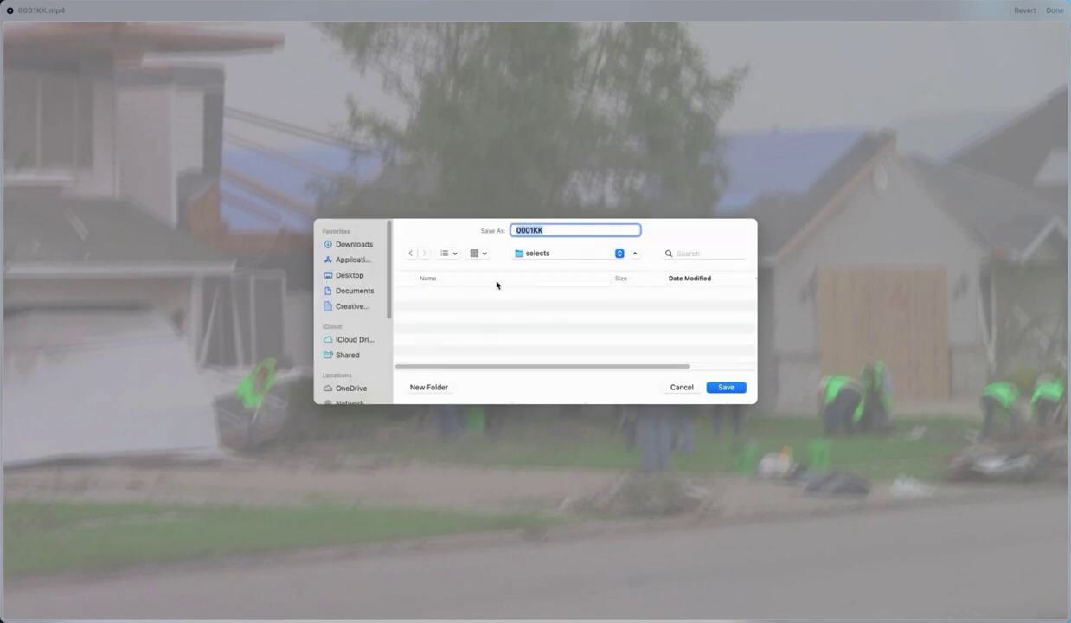
{"action": "type", "text": "ext_clea"}
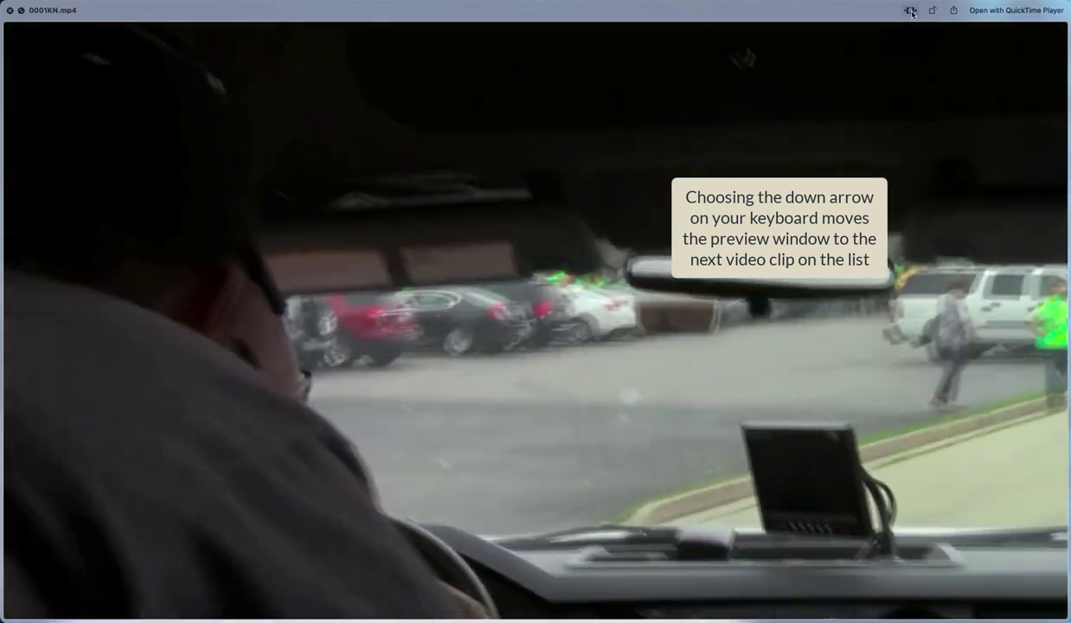
Trim 0001KN.mp4 to its first eight seconds, play it back, and save it as int_busturning
{"action": "left_click", "coordinate": [910, 11]}
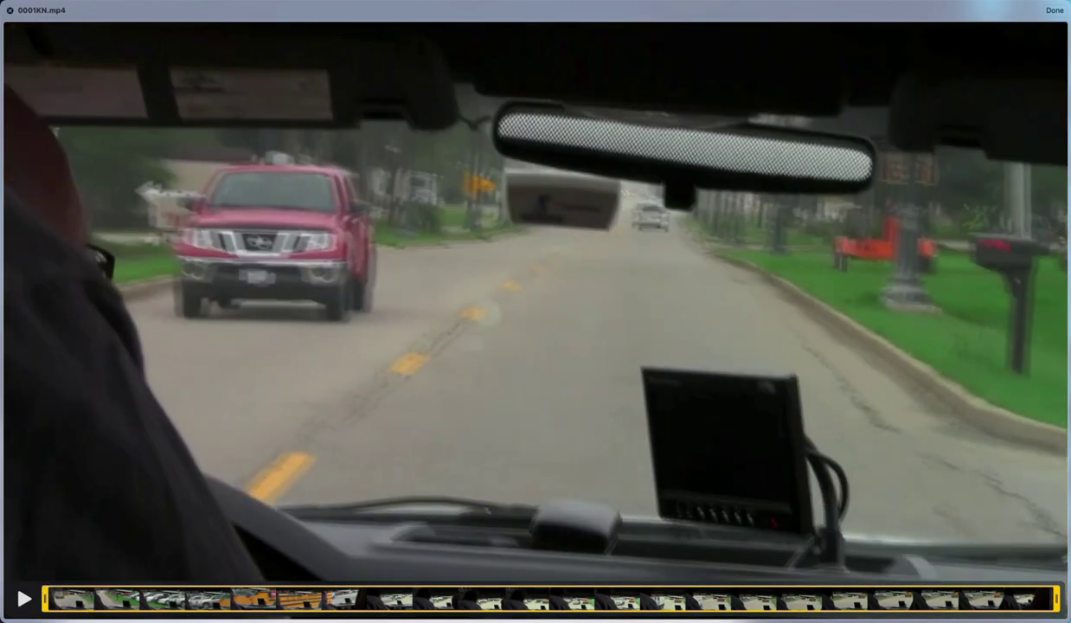
{"action": "left_click_drag", "start_coordinate": [1055, 598], "coordinate": [846, 598]}
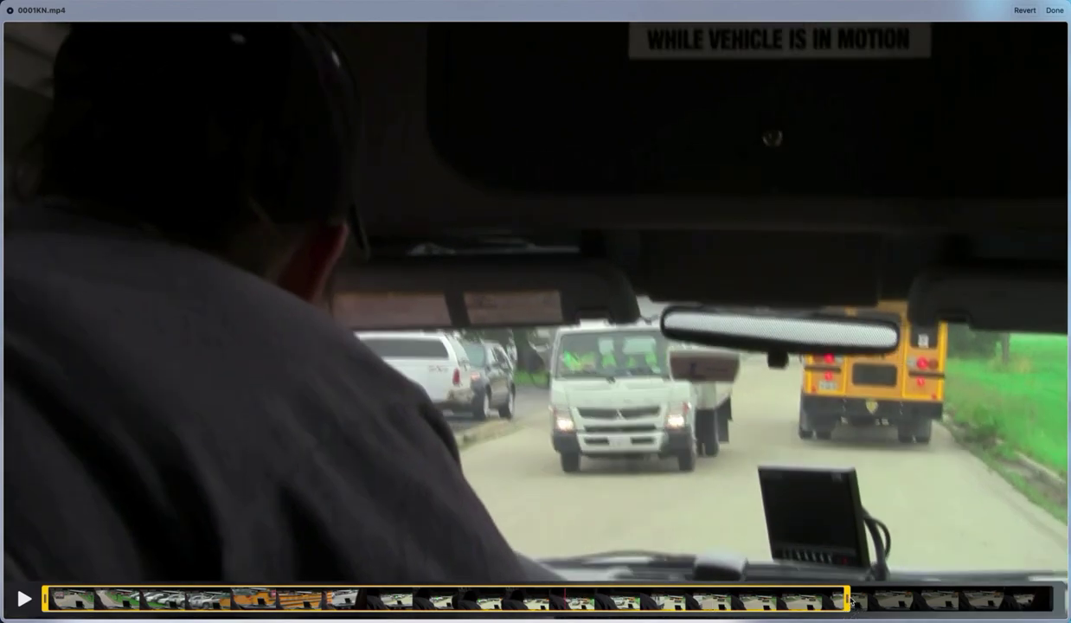
{"action": "left_click_drag", "start_coordinate": [848, 599], "coordinate": [530, 620]}
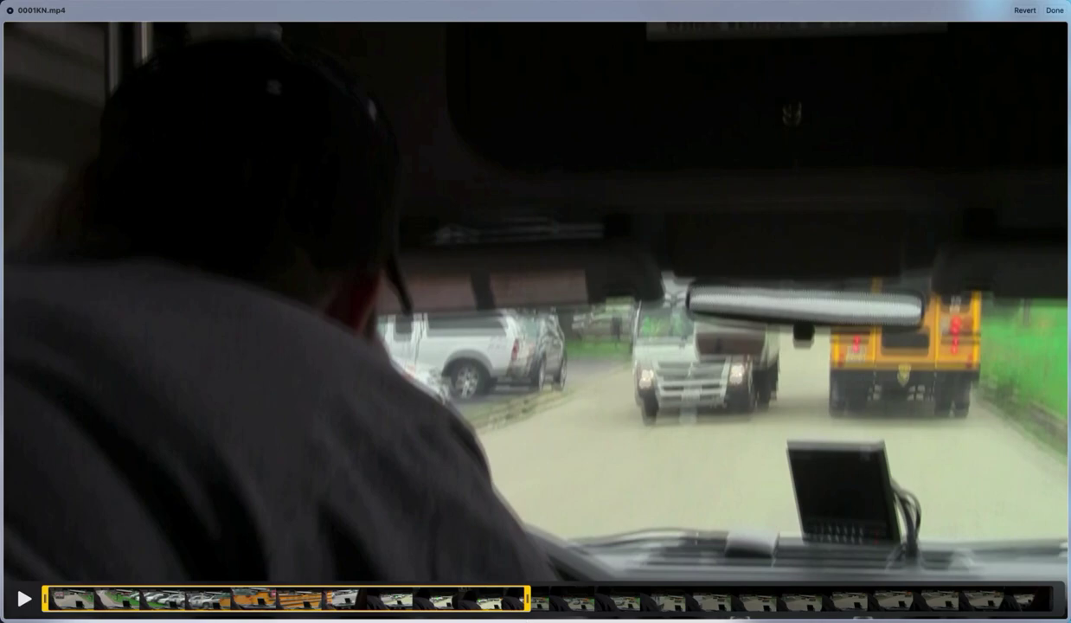
{"action": "left_click", "coordinate": [24, 598]}
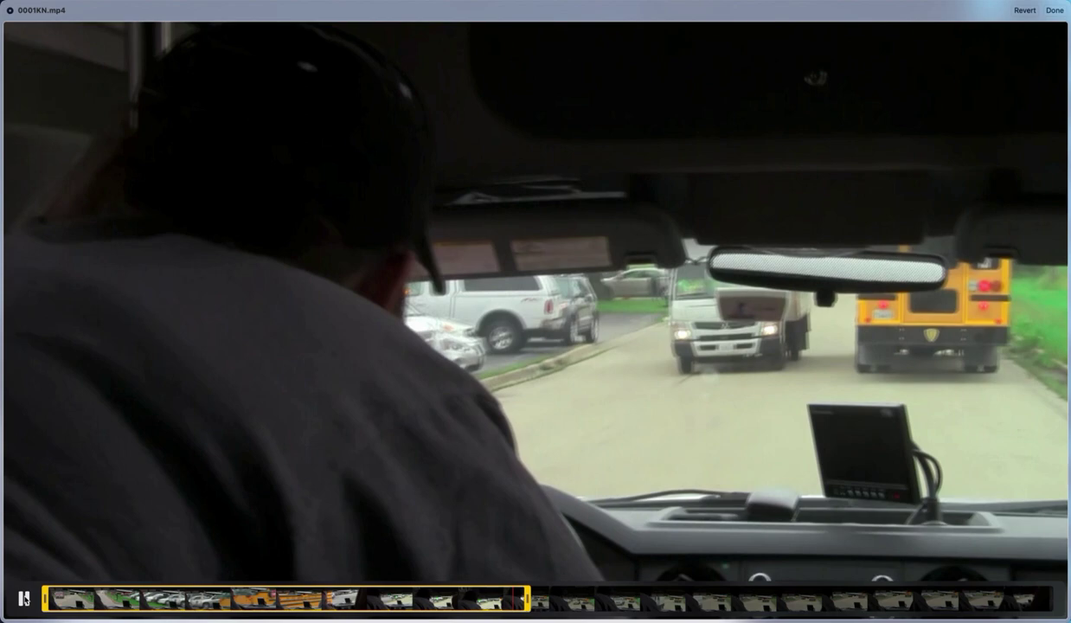
{"action": "left_click", "coordinate": [23, 598]}
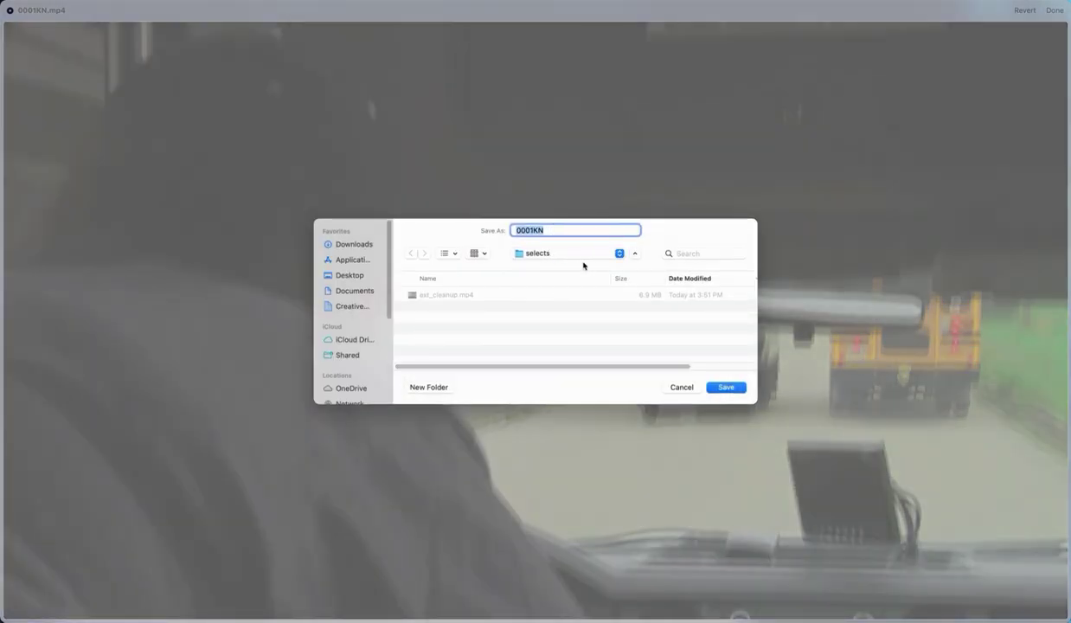
{"action": "type", "text": "int_busturning"}
{"action": "key", "text": "Return"}
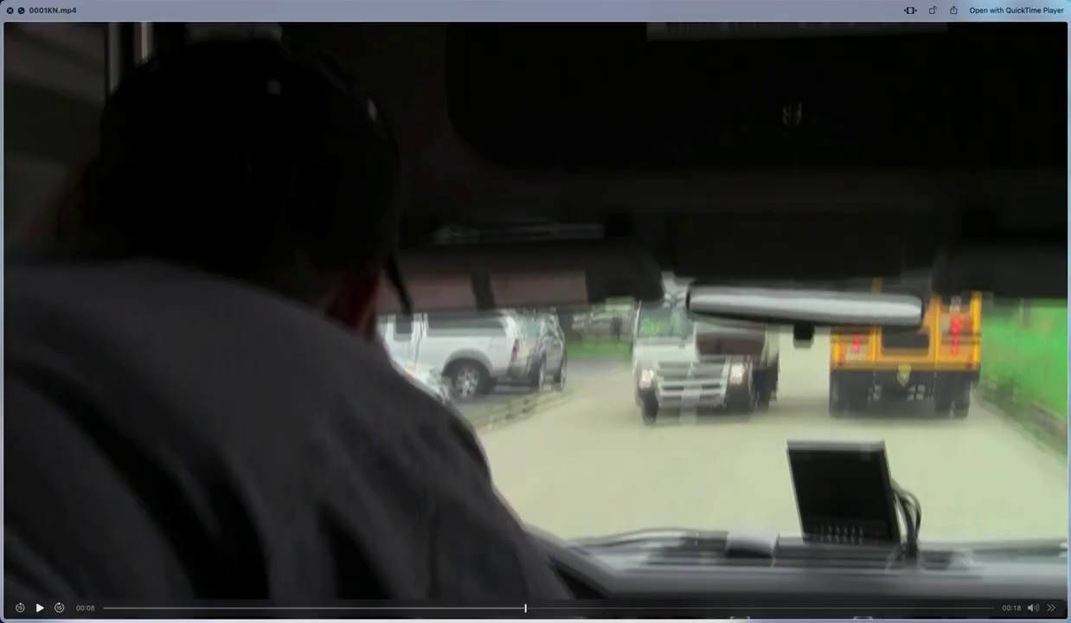
Trim the next clip, 0001KO.mp4, to about 10 seconds and name the new clip ext_damagedHouse
{"action": "key", "text": "Down"}
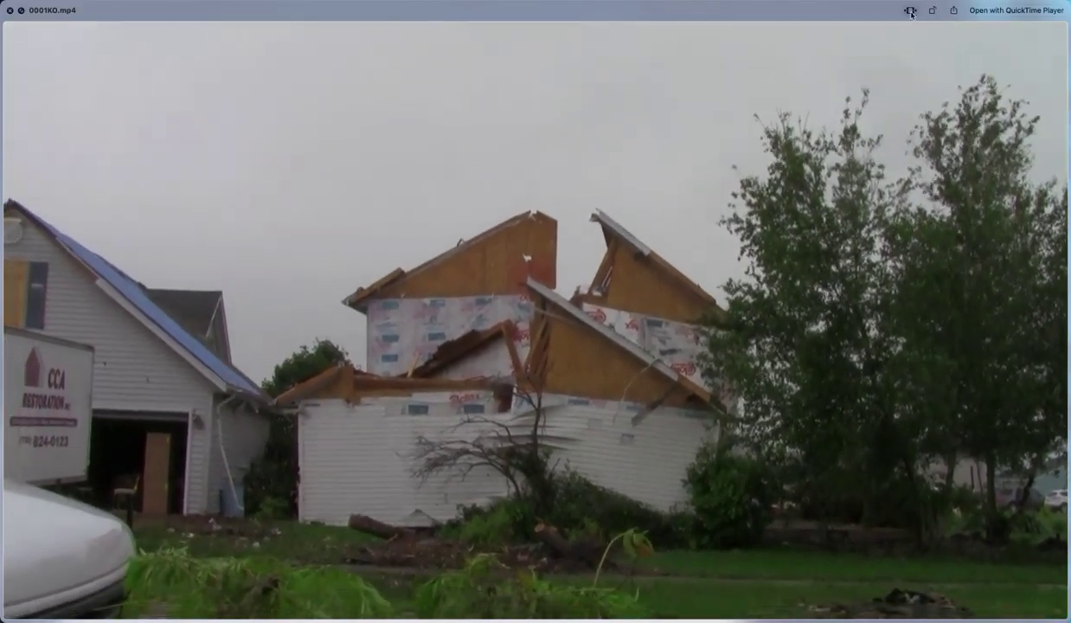
{"action": "left_click", "coordinate": [909, 13]}
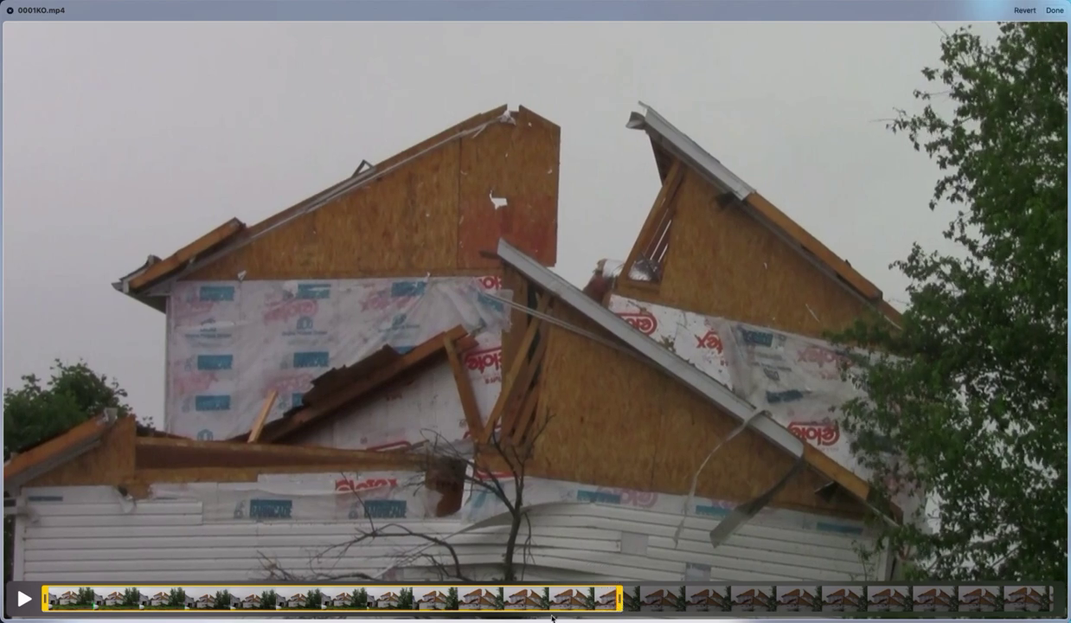
{"action": "left_click", "coordinate": [1048, 11]}
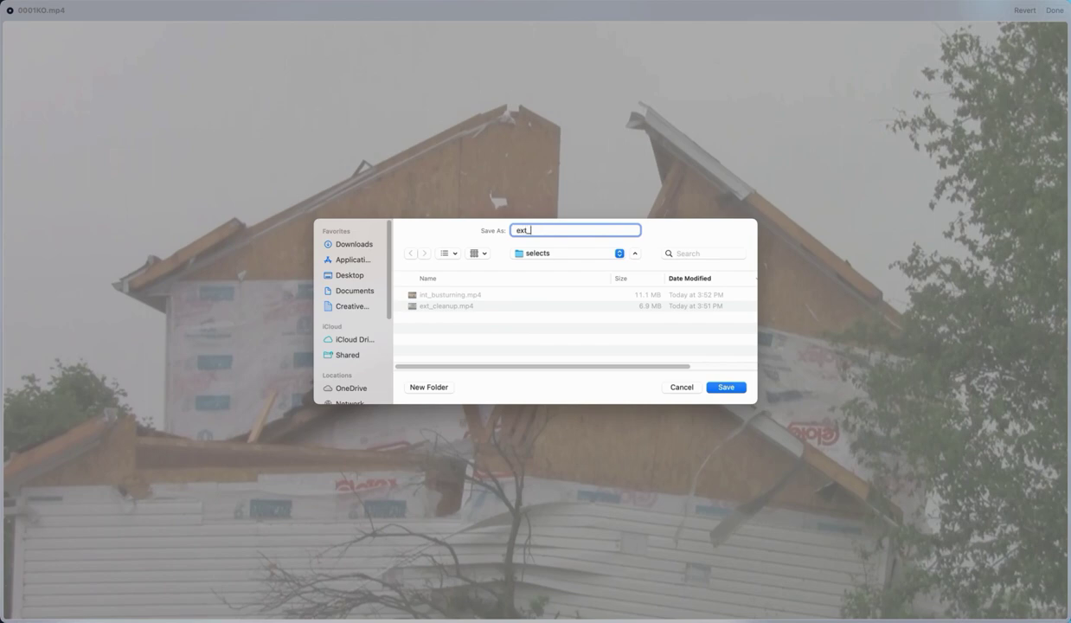
{"action": "type", "text": "ged"}
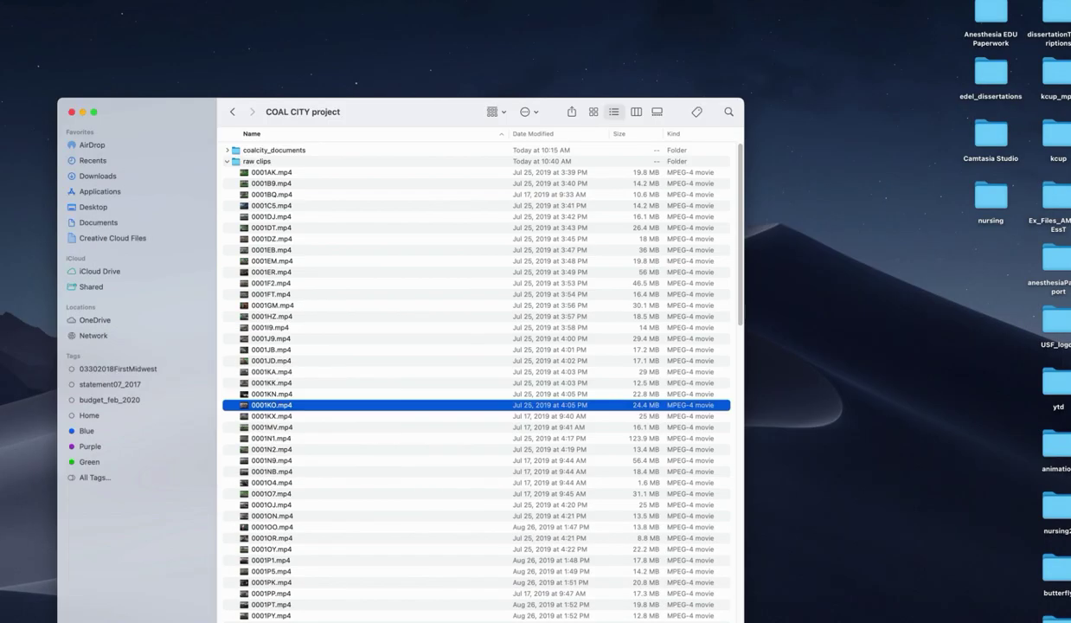
Collapse raw clips, expand selects, and copy all three trimmed clips
{"action": "left_click", "coordinate": [227, 162]}
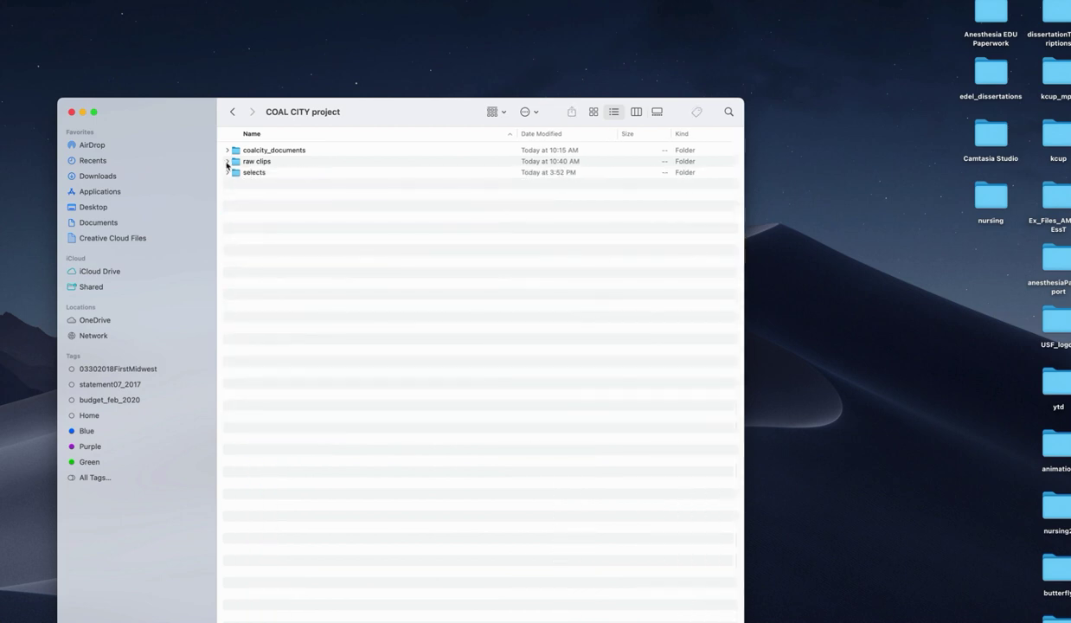
{"action": "left_click", "coordinate": [227, 172]}
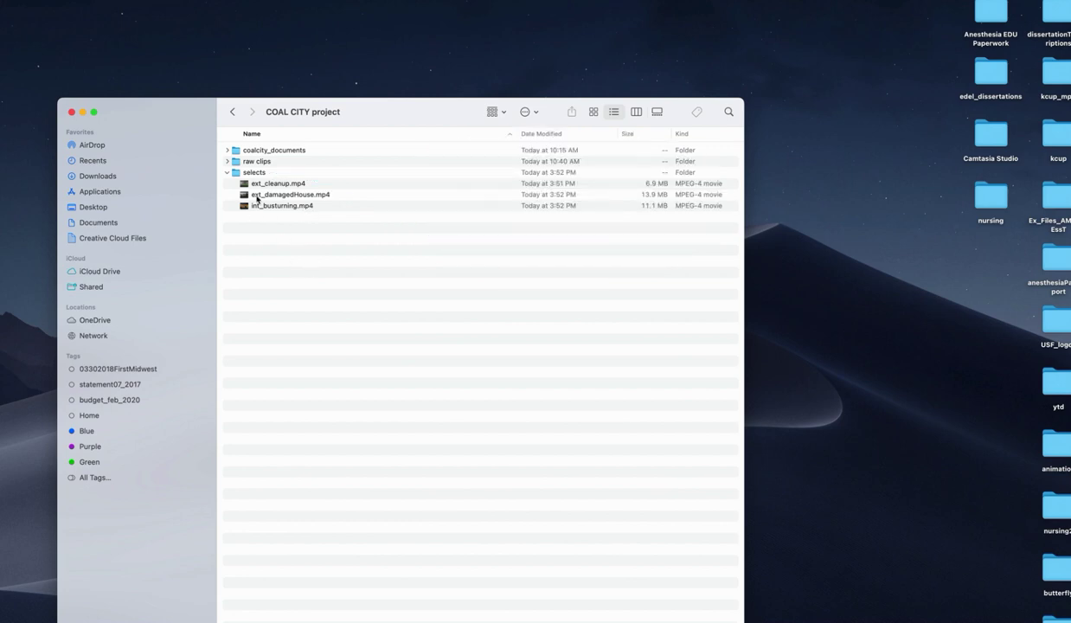
{"action": "left_click", "coordinate": [268, 186]}
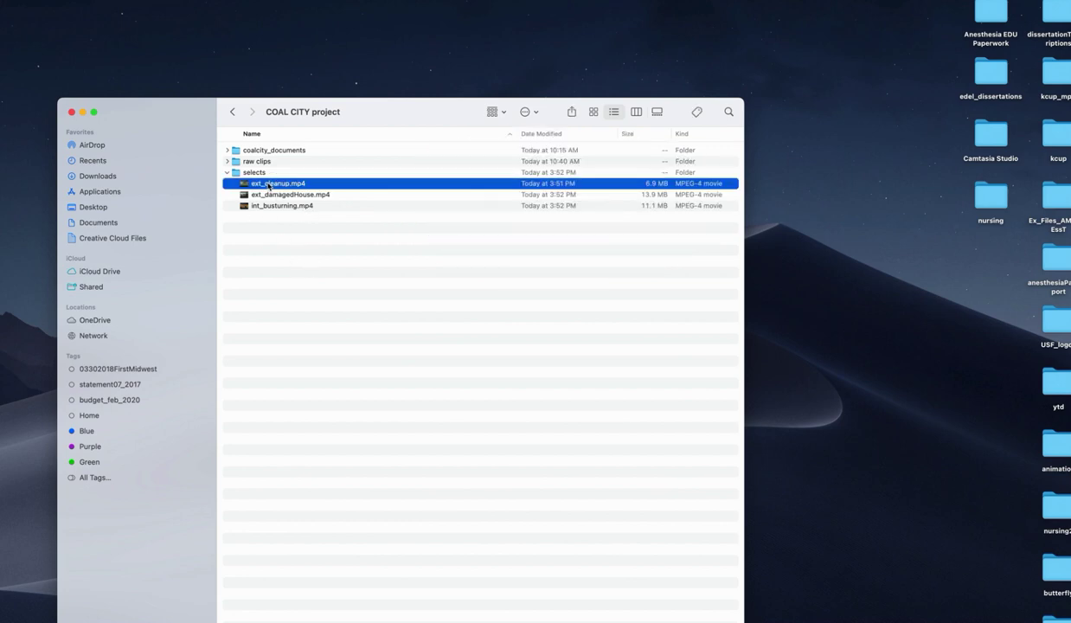
{"action": "left_click", "coordinate": [280, 207], "text": "shift"}
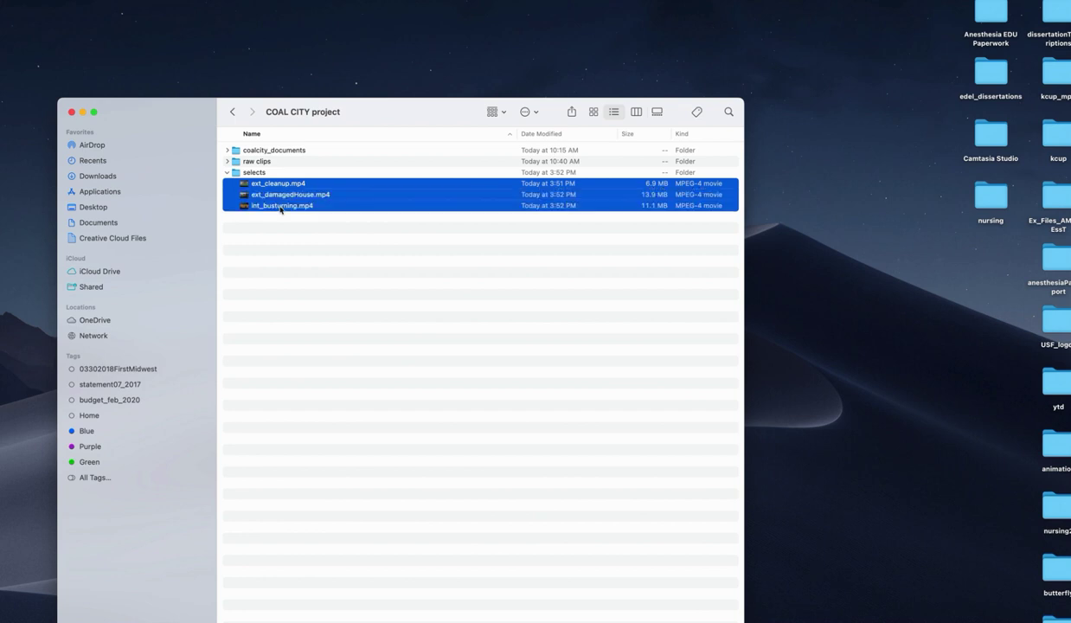
{"action": "right_click", "coordinate": [280, 208]}
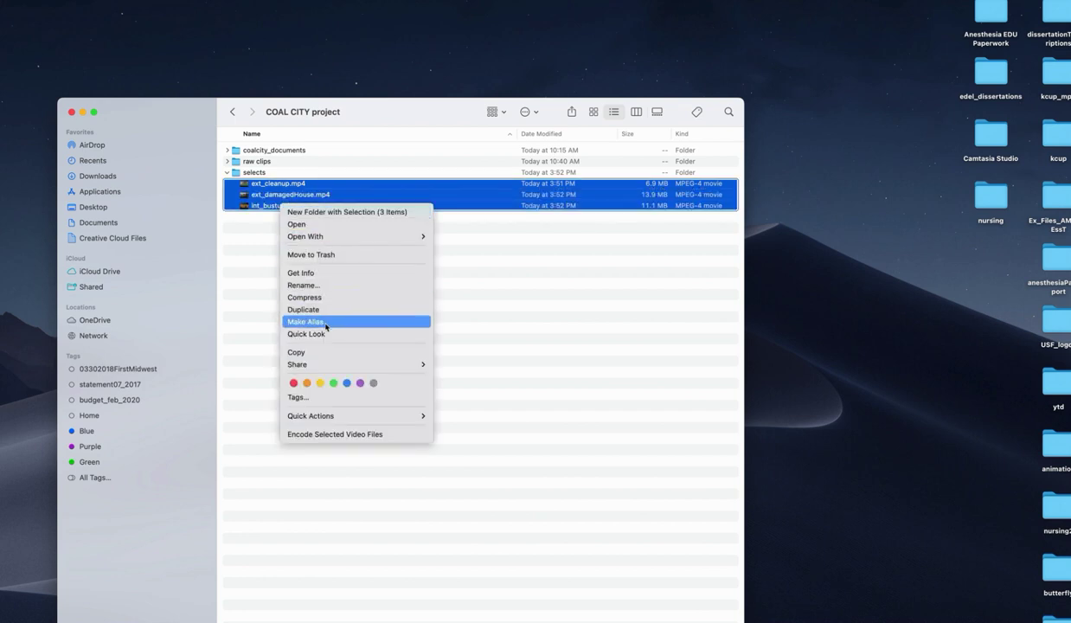
{"action": "left_click", "coordinate": [317, 348]}
{"action": "key", "text": "super+Tab"}
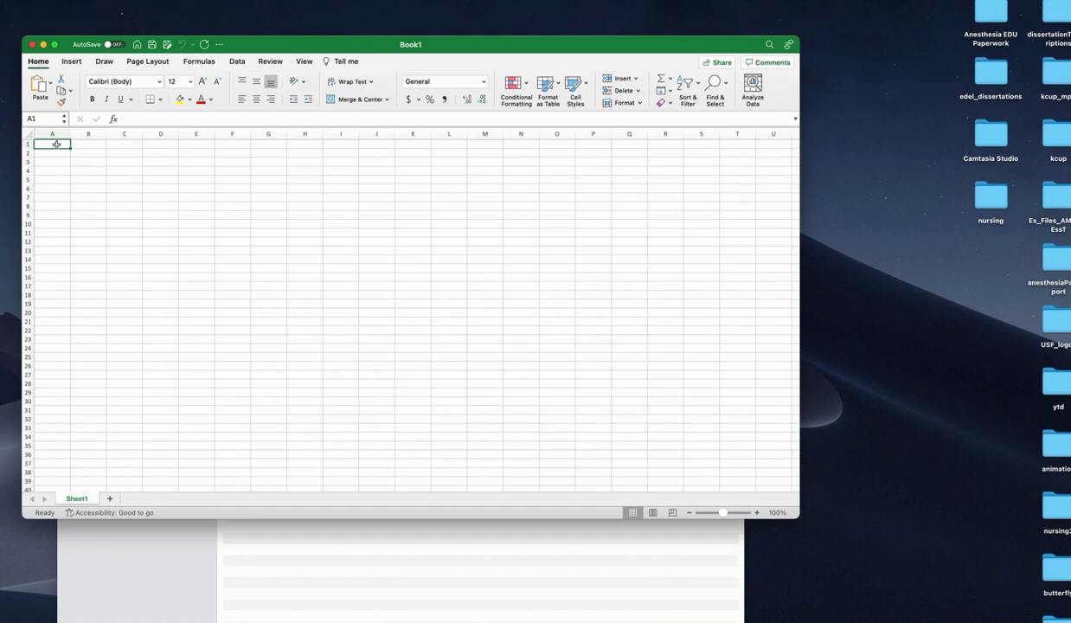
Paste the three clip filenames into A1:A3 and widen column A to fit them
{"action": "left_click", "coordinate": [36, 1]}
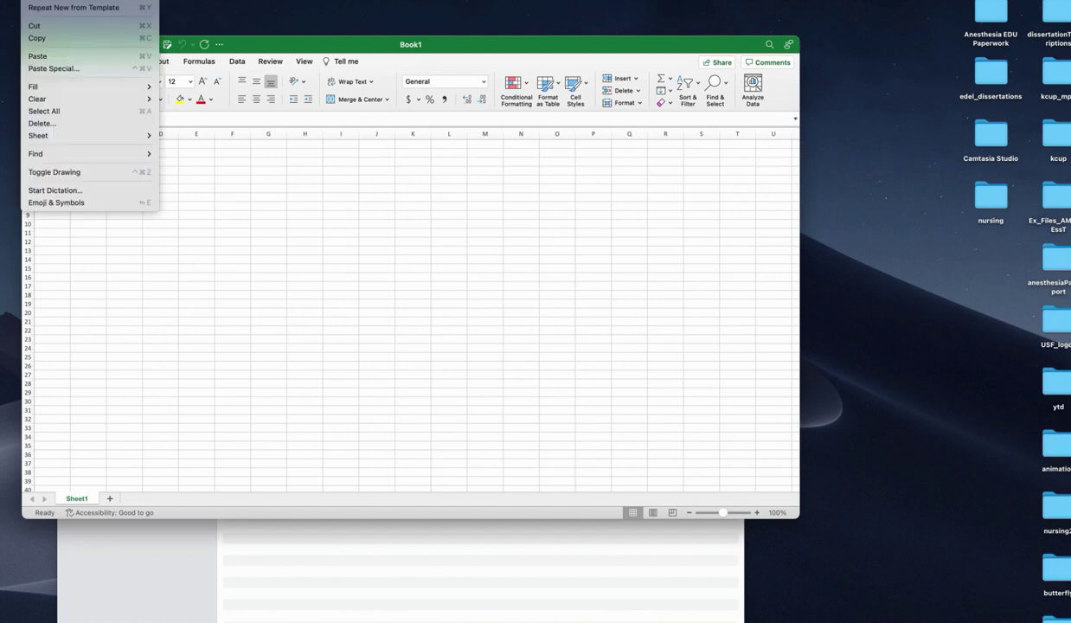
{"action": "left_click", "coordinate": [37, 56]}
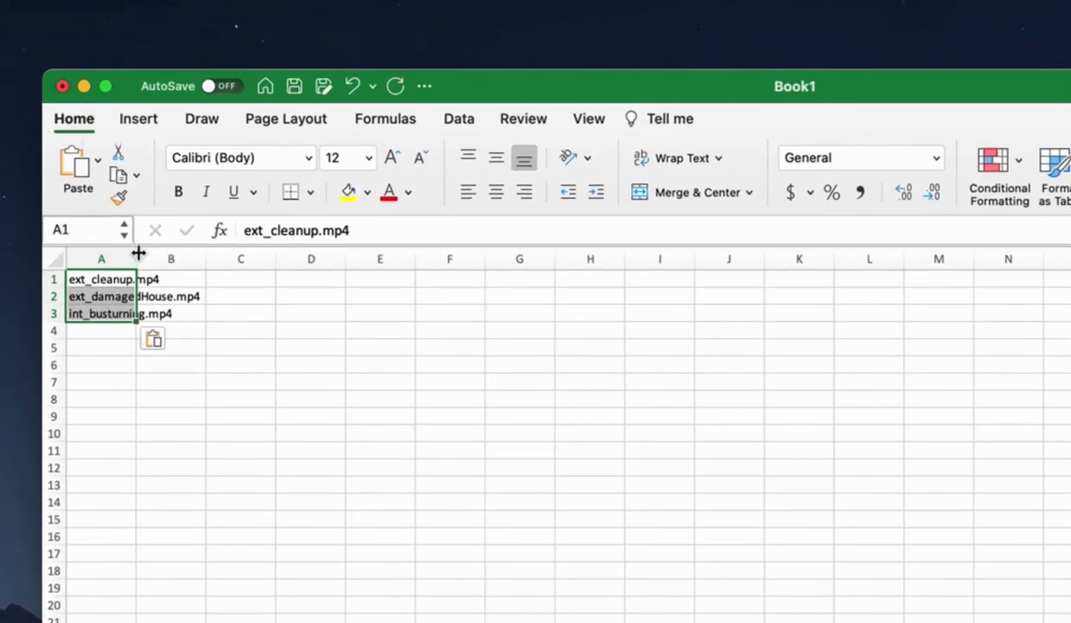
{"action": "left_click_drag", "start_coordinate": [131, 248], "coordinate": [211, 251]}
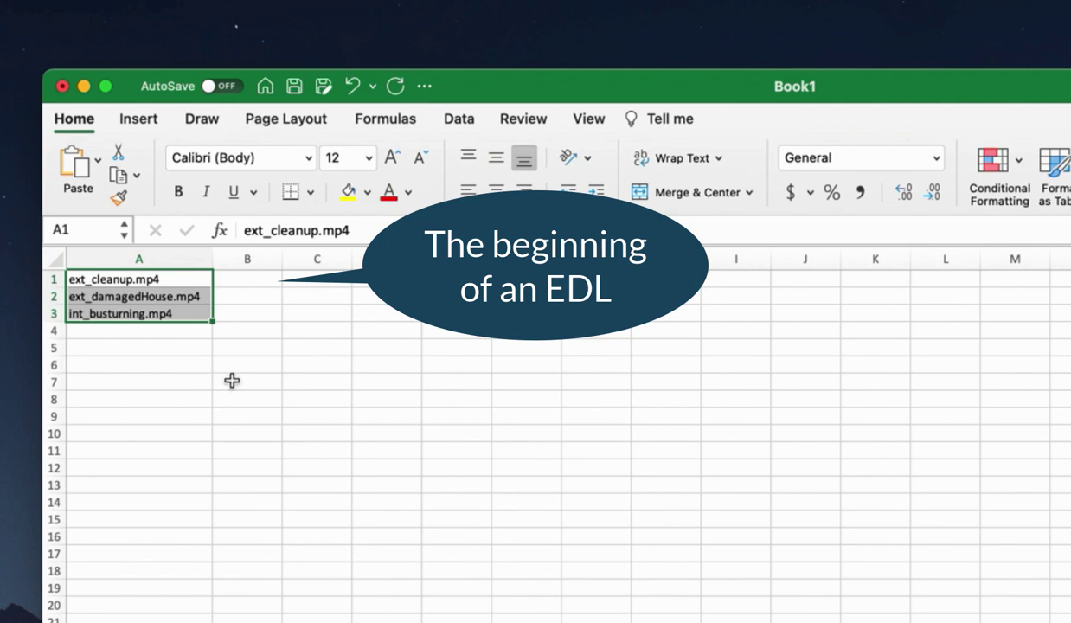
{"action": "left_click", "coordinate": [255, 279]}
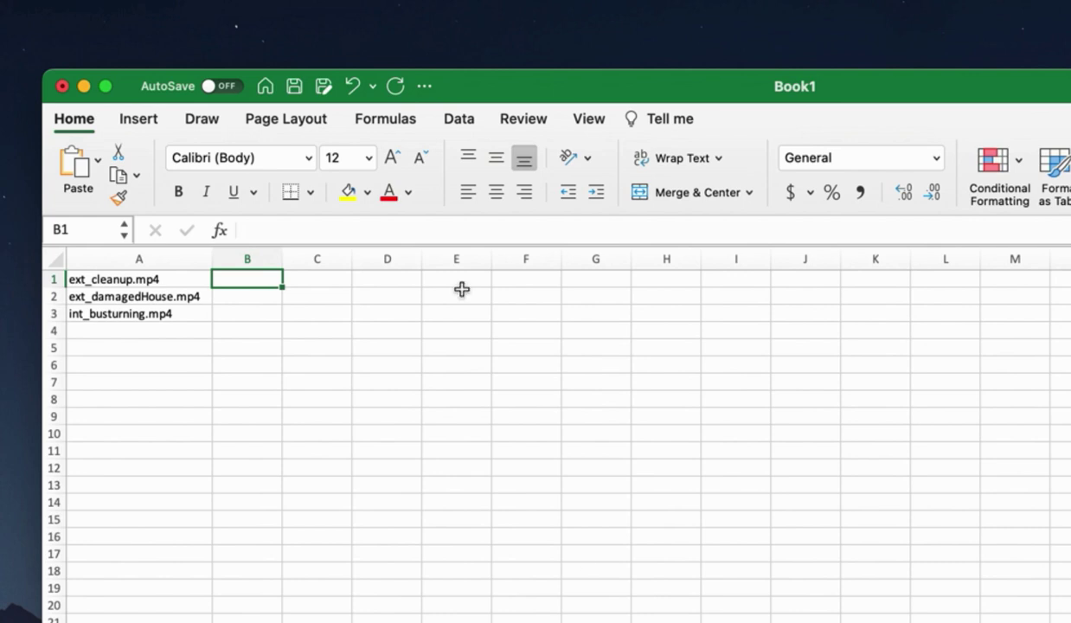
Close the Book1 workbook without saving it
{"action": "left_click", "coordinate": [62, 87]}
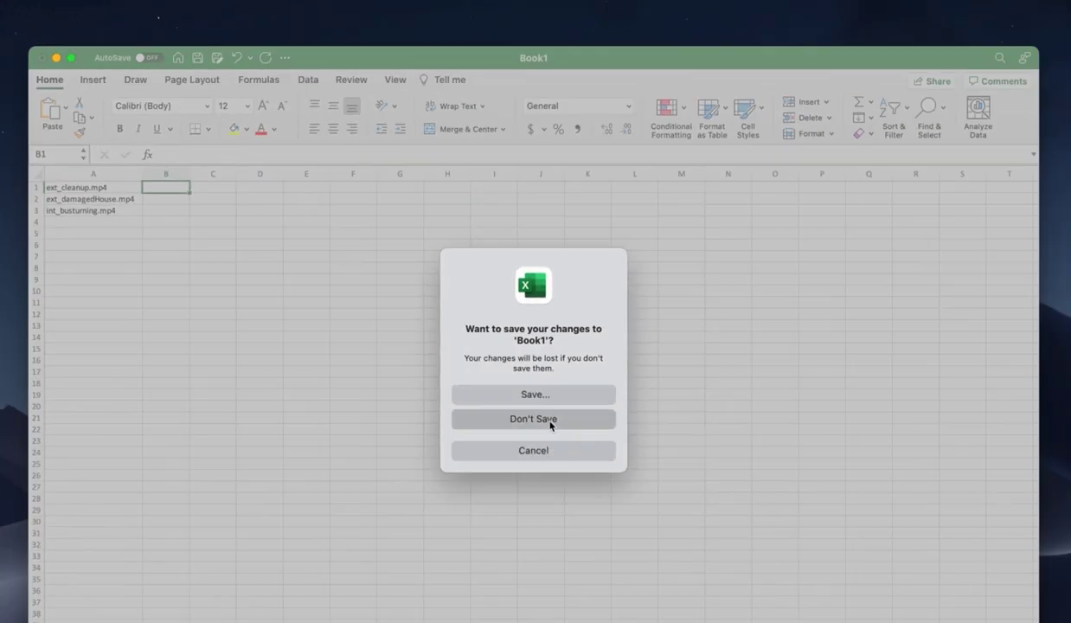
{"action": "left_click", "coordinate": [550, 422]}
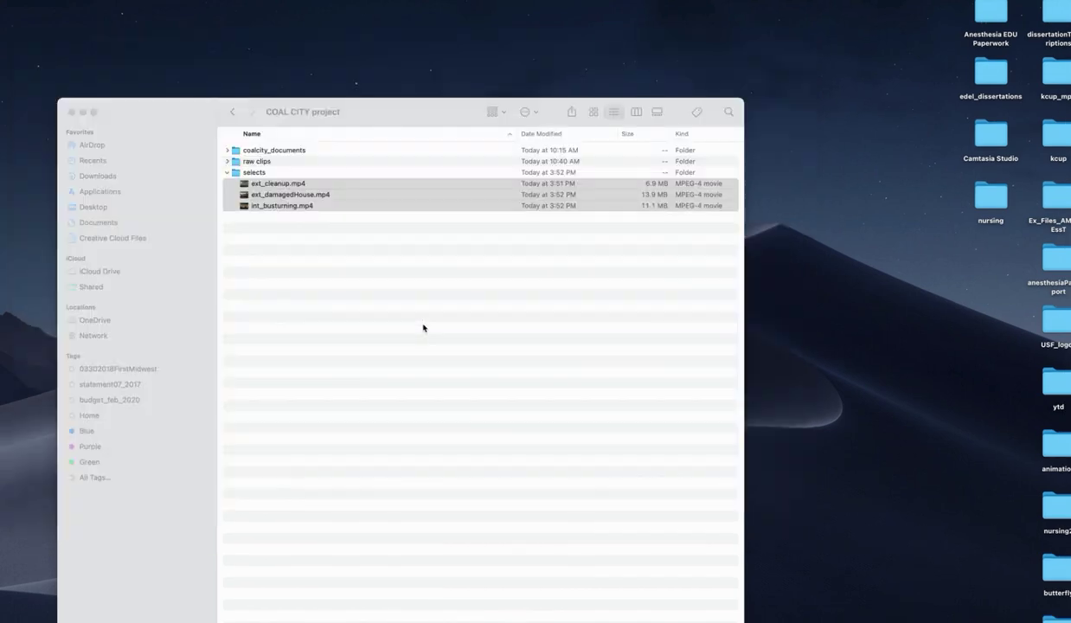